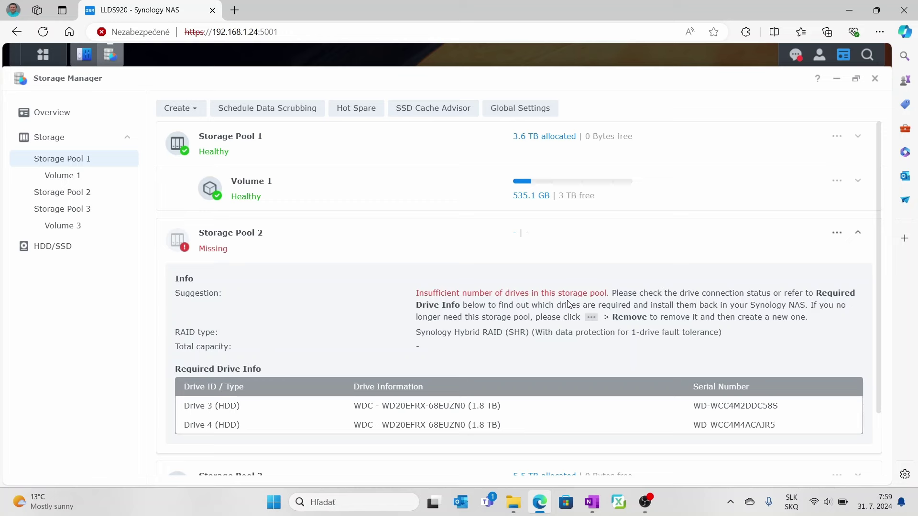
# - Remove the missing Storage Pool 2, confirm erasing its data and enter the DSM account password
pyautogui.click(837, 234)
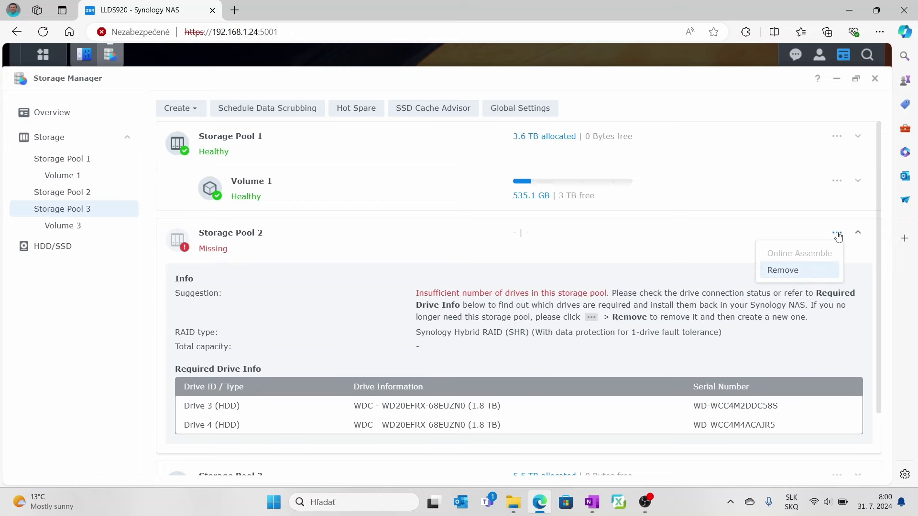
pyautogui.click(782, 270)
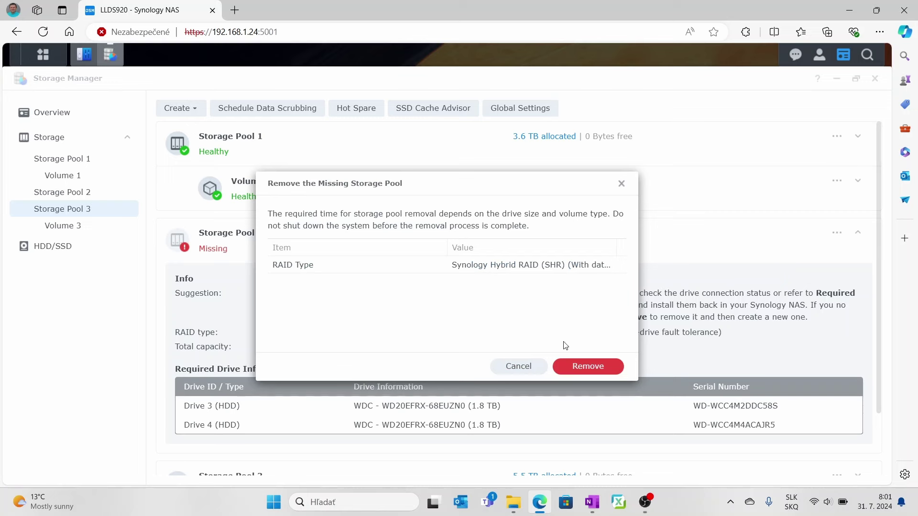
pyautogui.click(580, 366)
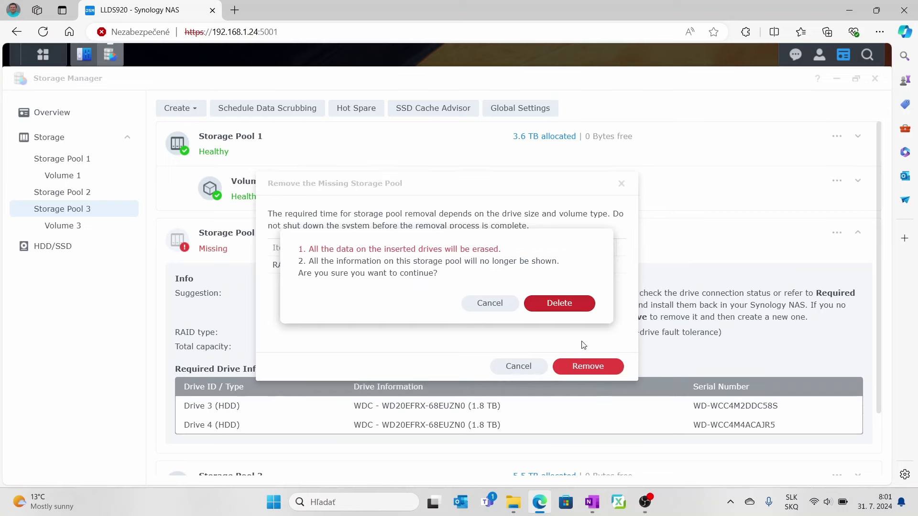
pyautogui.click(558, 309)
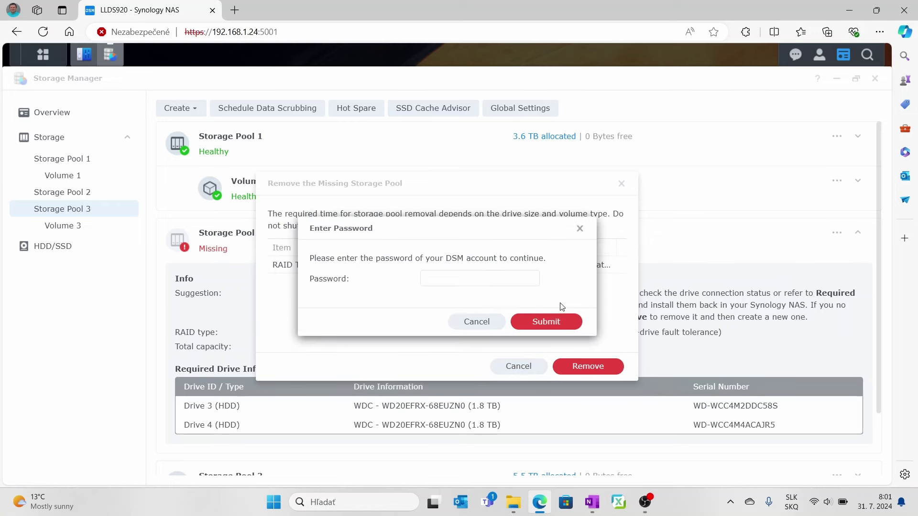
pyautogui.click(538, 317)
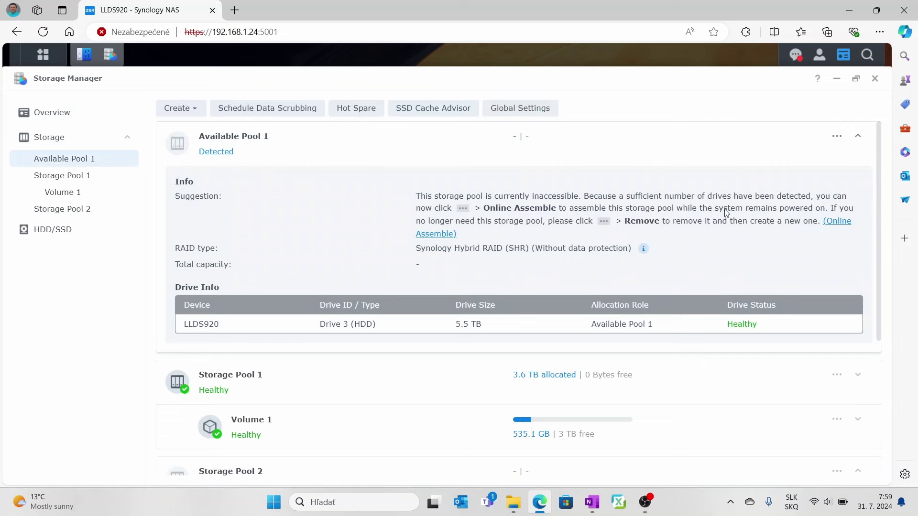
# - Assemble Available Pool 1 online from Drive 3 with its detected Synology Hybrid RAID settings
pyautogui.click(836, 140)
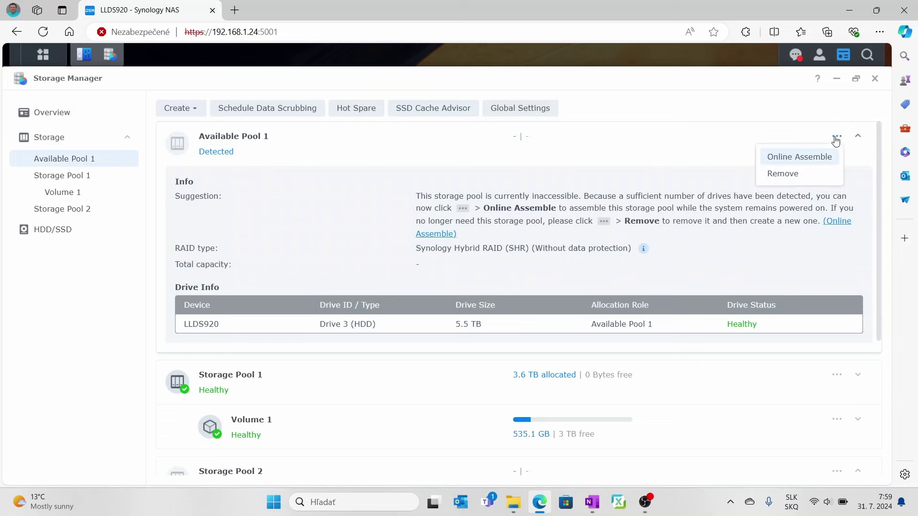
pyautogui.click(814, 159)
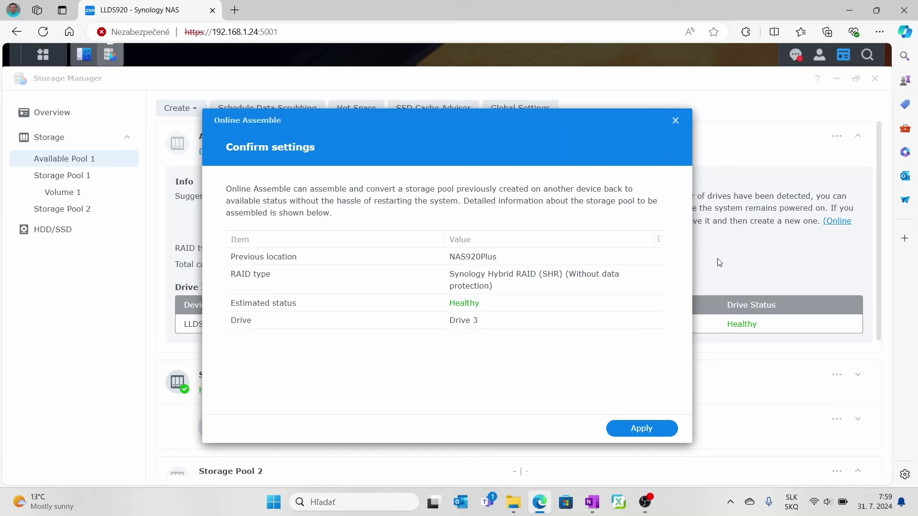
pyautogui.click(649, 432)
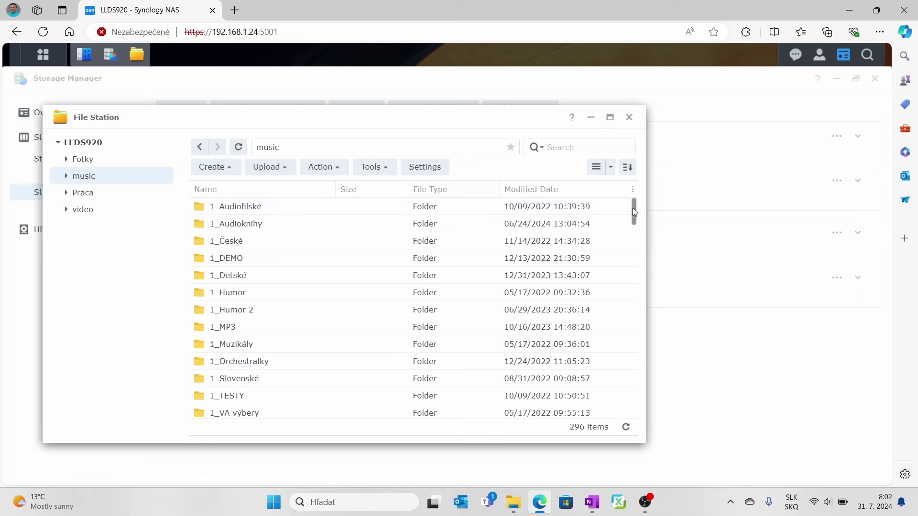
# - Set up a new shared folder named Hudba on Volume 1 with the Recycle Bin disabled
pyautogui.click(228, 168)
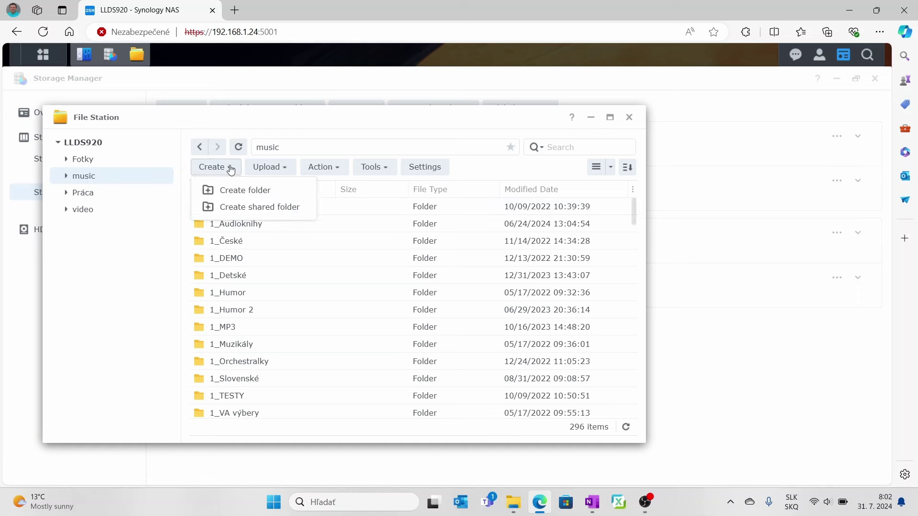
pyautogui.click(228, 207)
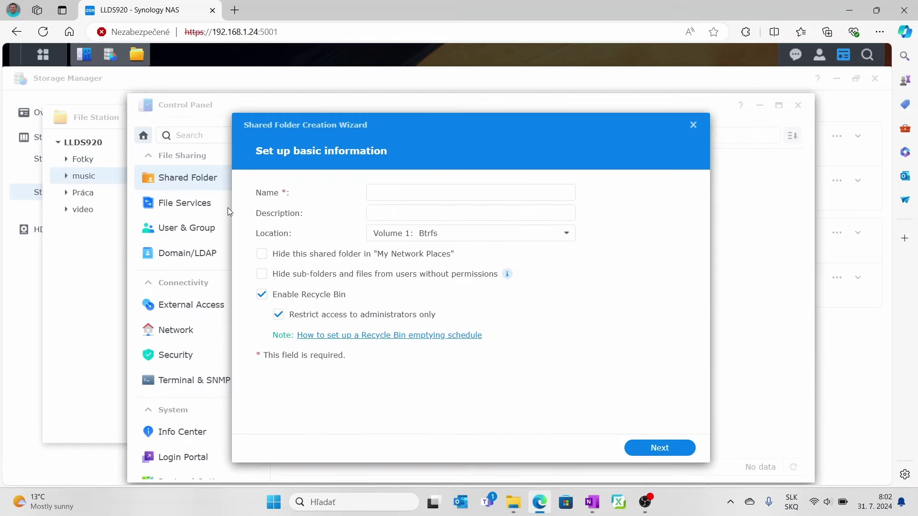
pyautogui.click(375, 194)
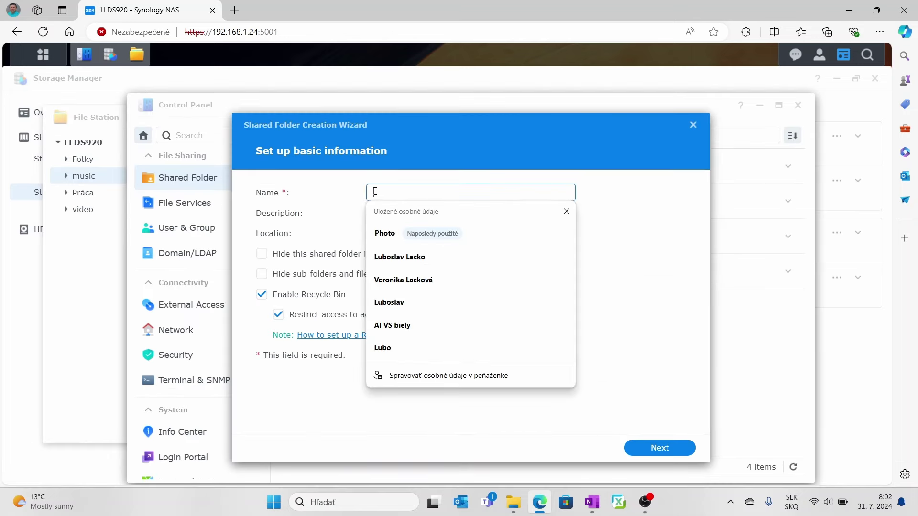
pyautogui.write('Hudba')
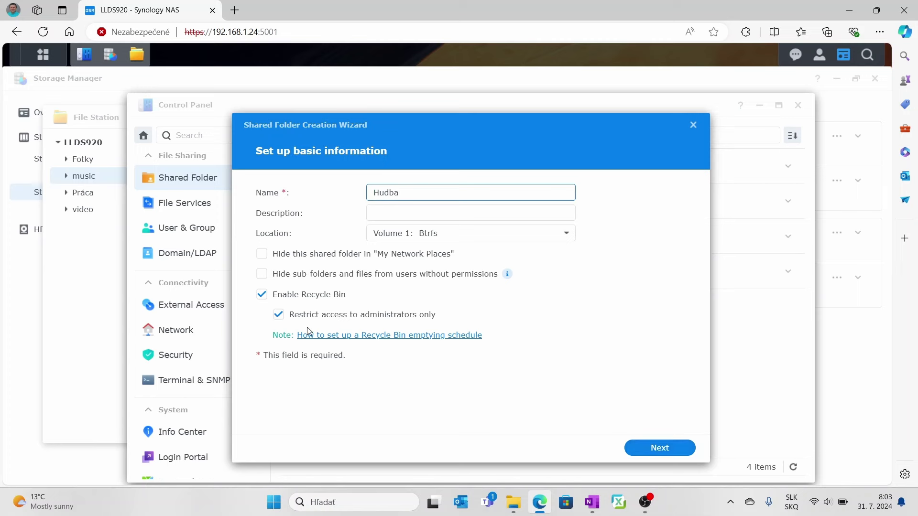
pyautogui.click(264, 295)
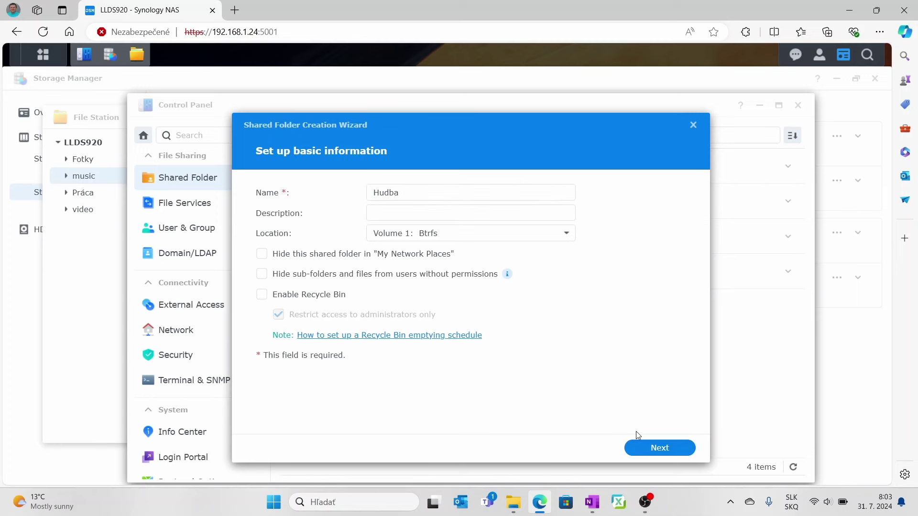
pyautogui.click(653, 450)
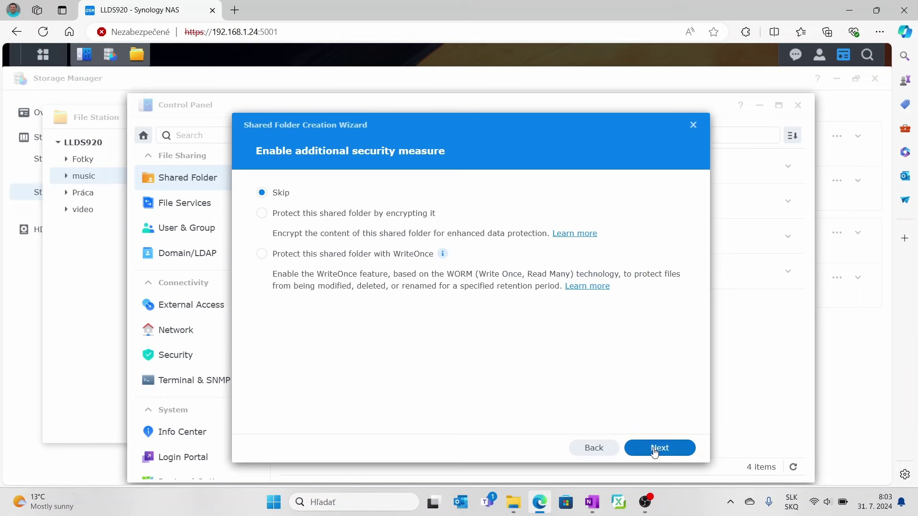
# - Finish creating the Hudba shared folder without extra security measures and with the default user permissions, and close Control Panel
pyautogui.click(654, 451)
pyautogui.click(655, 450)
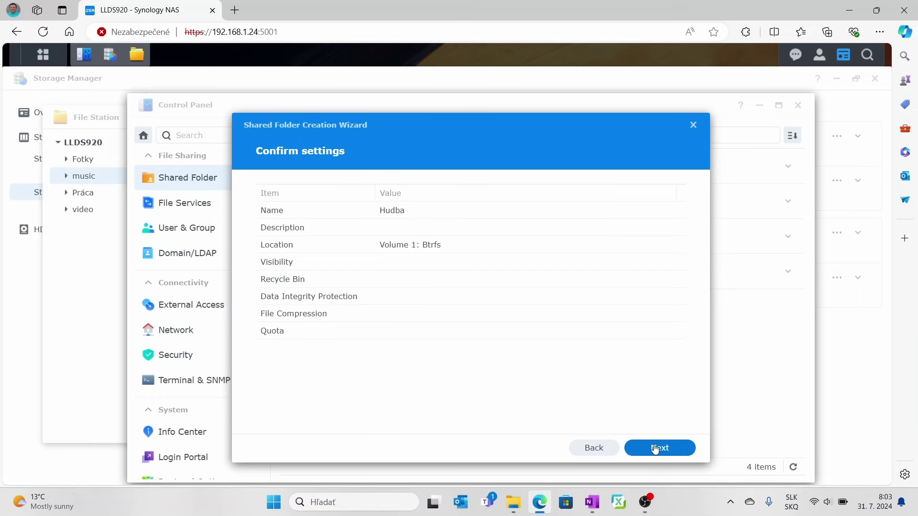
pyautogui.click(655, 450)
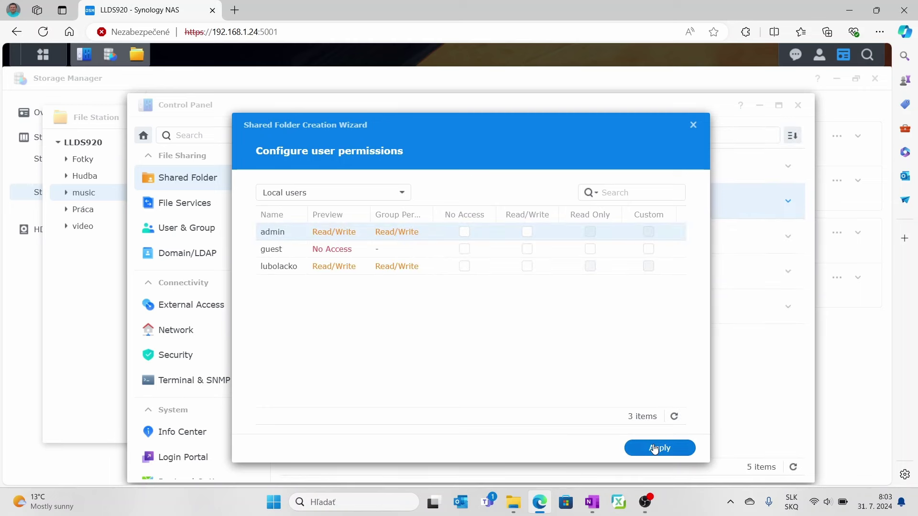
pyautogui.click(655, 448)
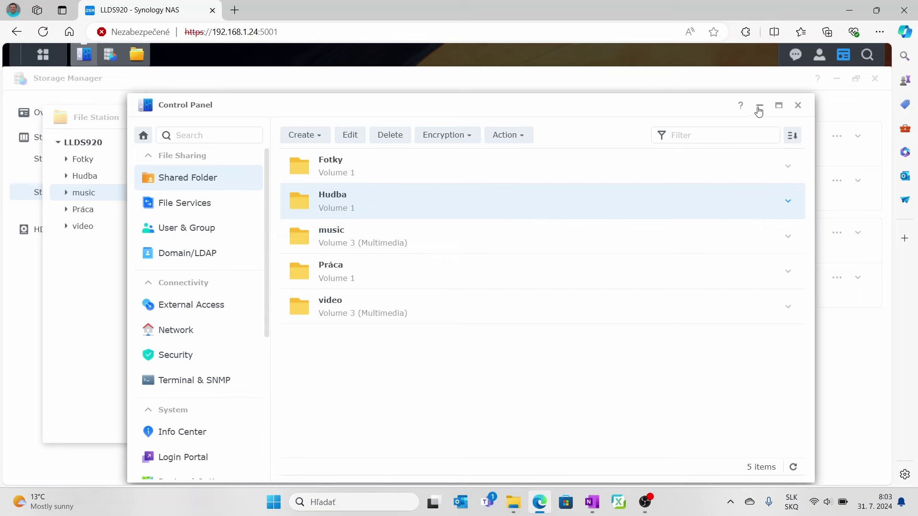
pyautogui.click(798, 105)
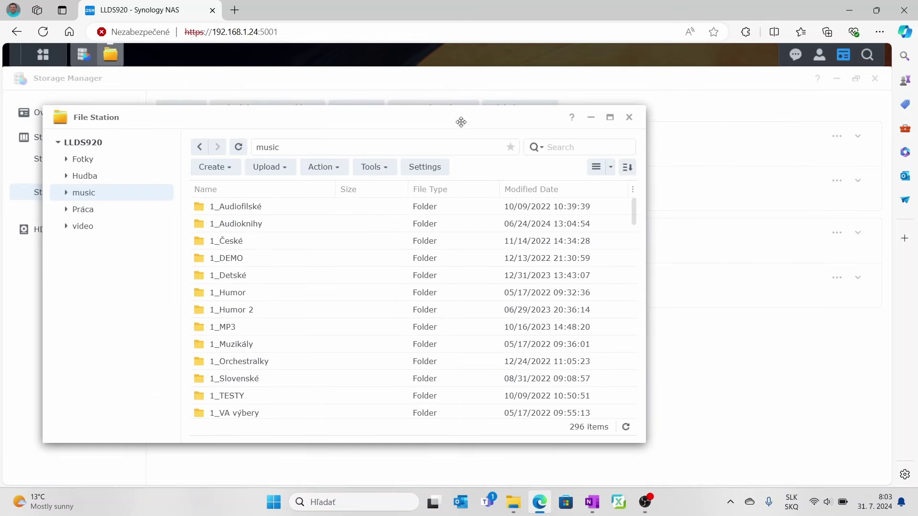
# - Move the entire contents of the music folder to the Hudba folder, skipping files that already exist
pyautogui.hotkey('ctrl', 'a')
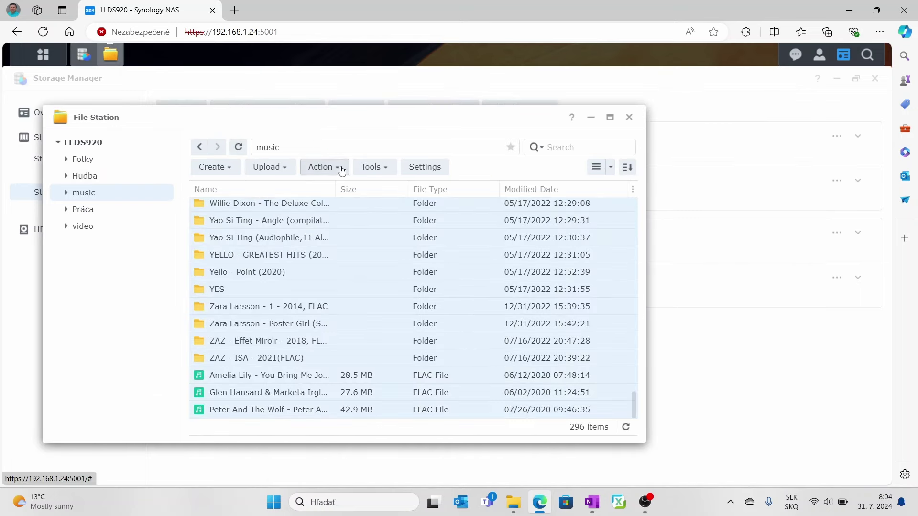
pyautogui.click(323, 167)
pyautogui.moveTo(354, 291)
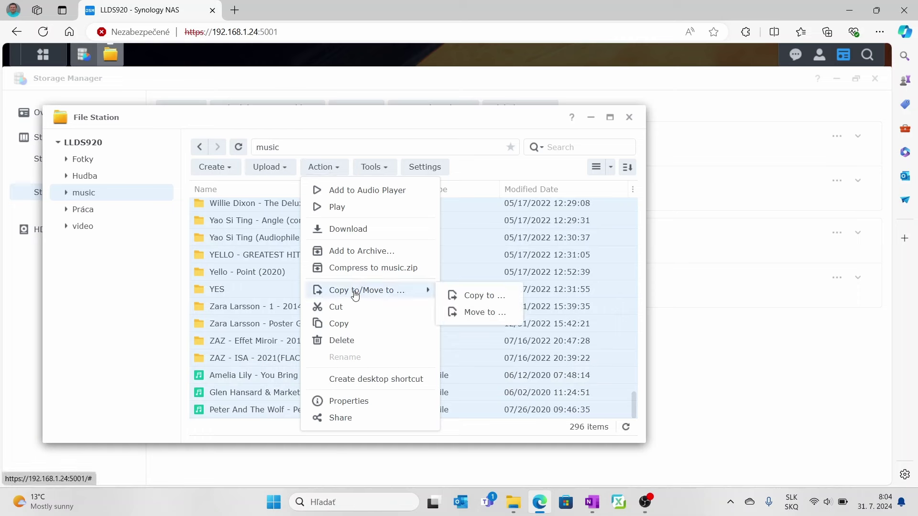
pyautogui.click(469, 316)
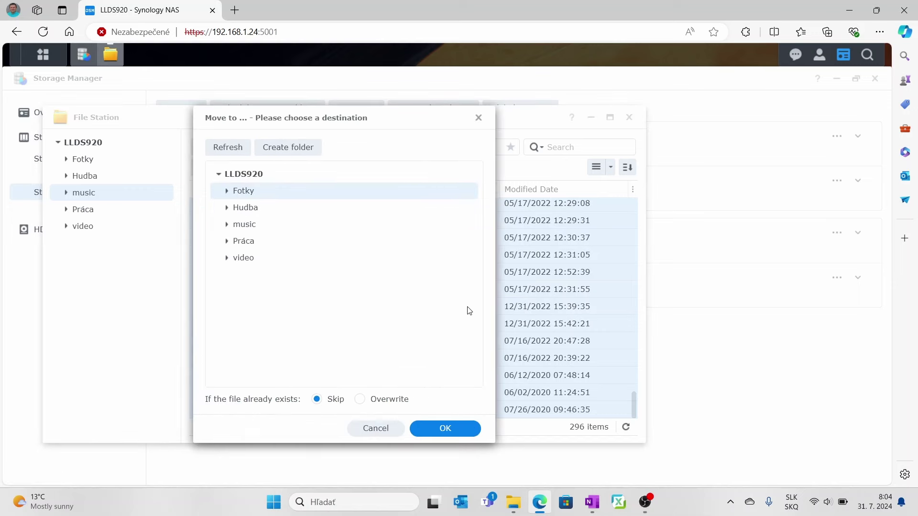
pyautogui.click(253, 211)
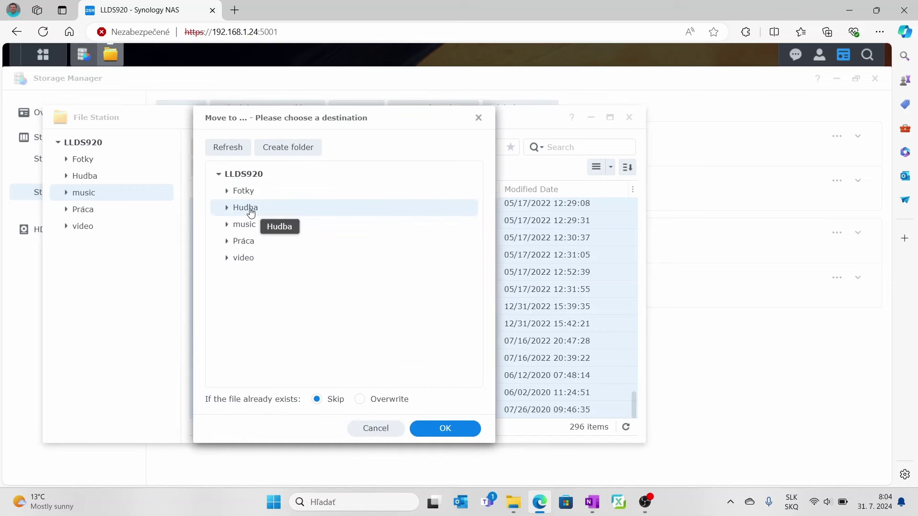
pyautogui.click(436, 430)
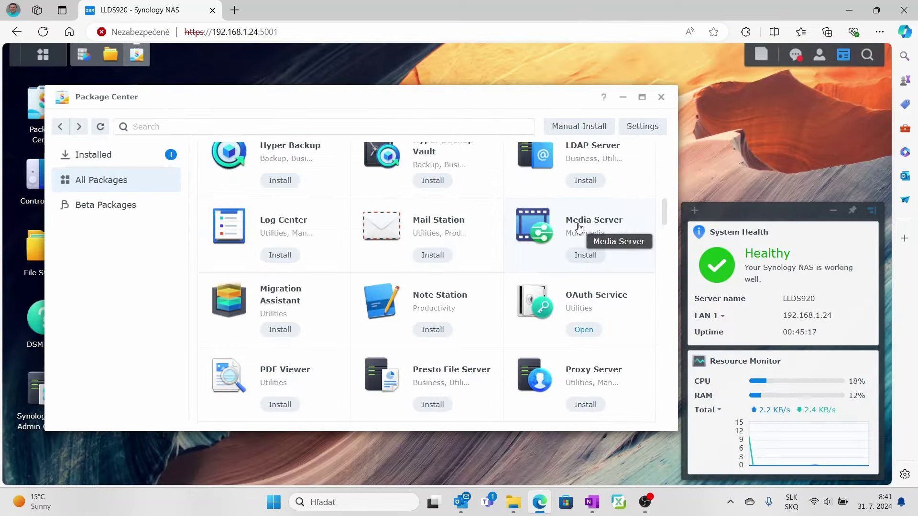
# - View the details of the Media Server package and return to the package list
pyautogui.click(579, 227)
pyautogui.moveTo(663, 200); pyautogui.dragTo(662, 162)
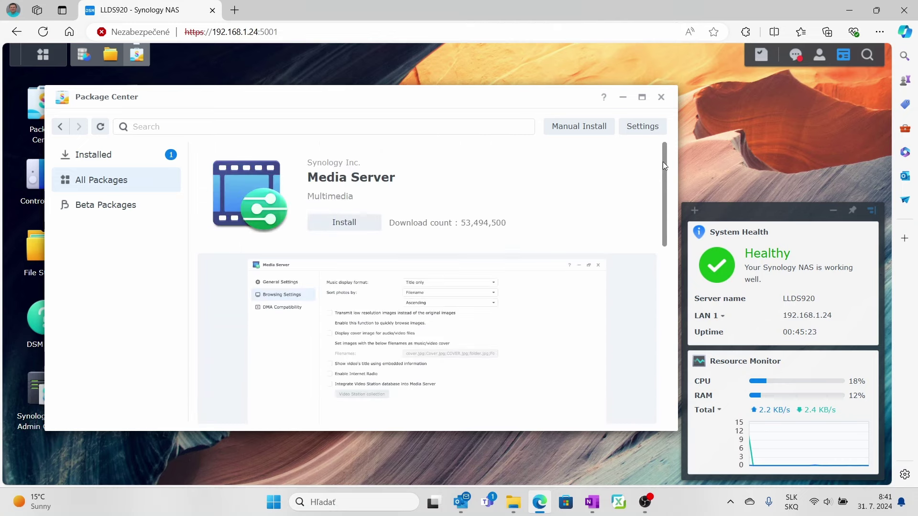
pyautogui.click(60, 126)
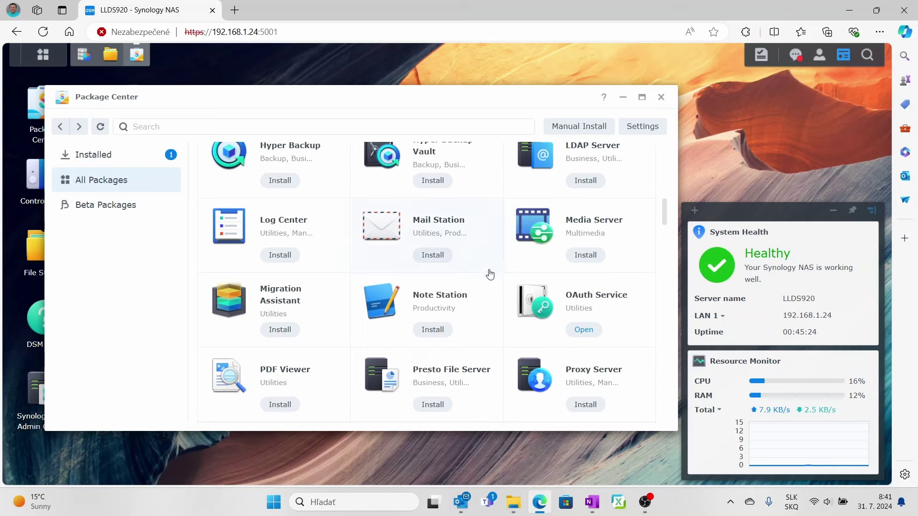
# - Install the Media Server package on Volume 1, set to run after installation, and open it
pyautogui.click(588, 256)
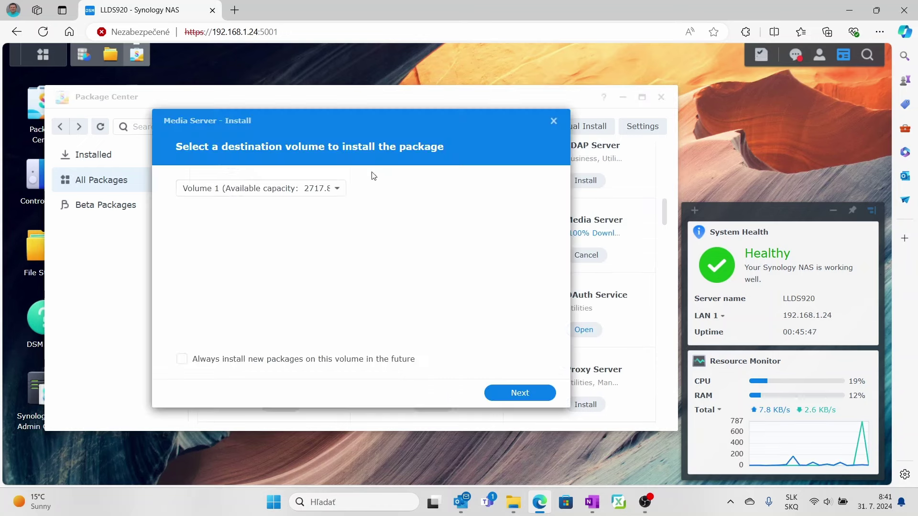
pyautogui.click(337, 189)
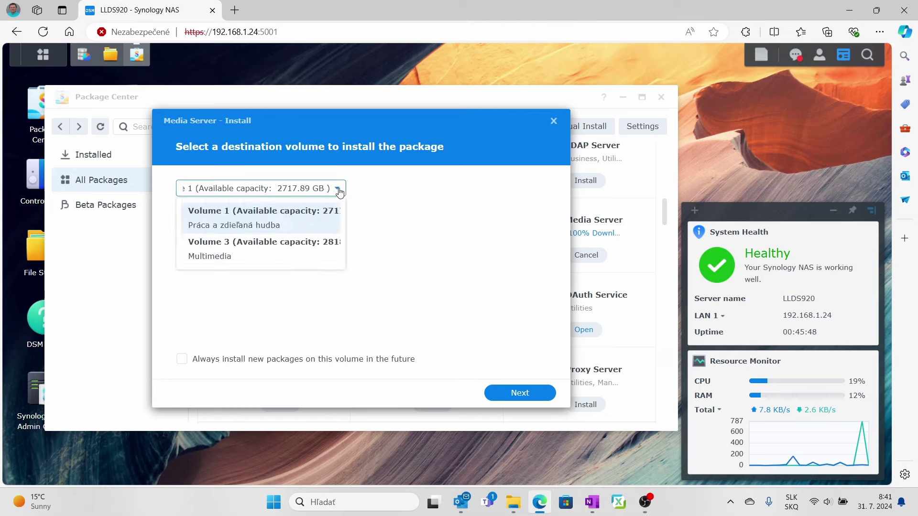
pyautogui.click(267, 222)
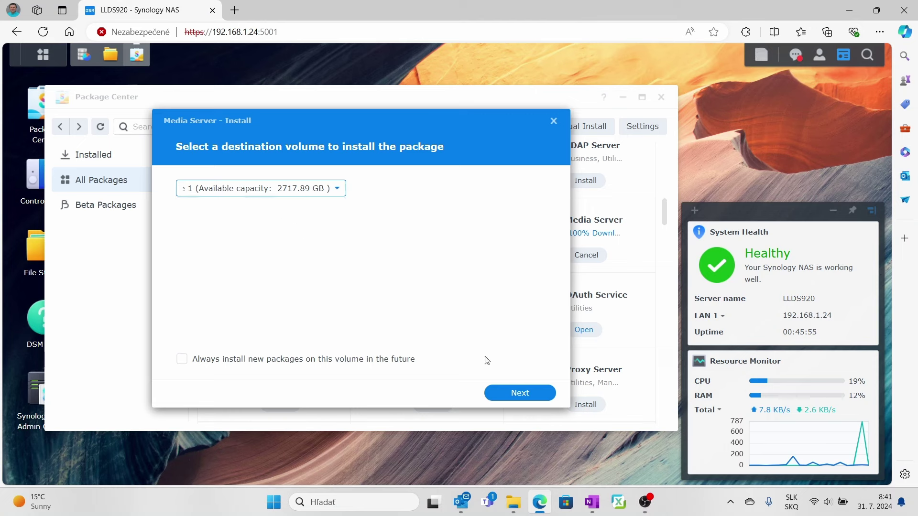
pyautogui.click(509, 394)
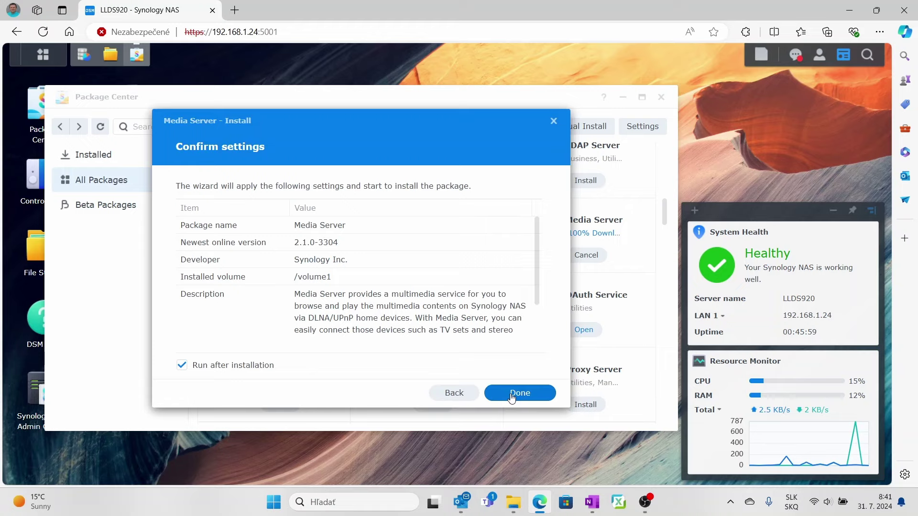
pyautogui.click(510, 394)
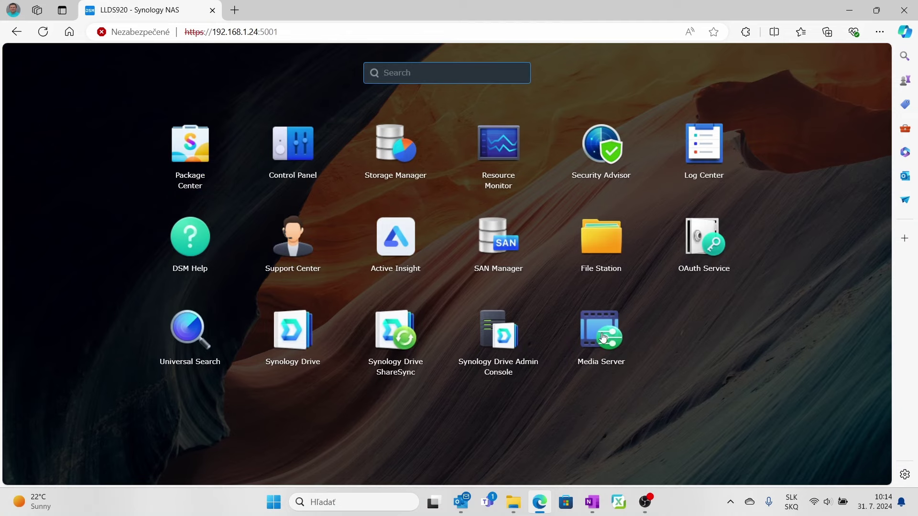
pyautogui.click(598, 328)
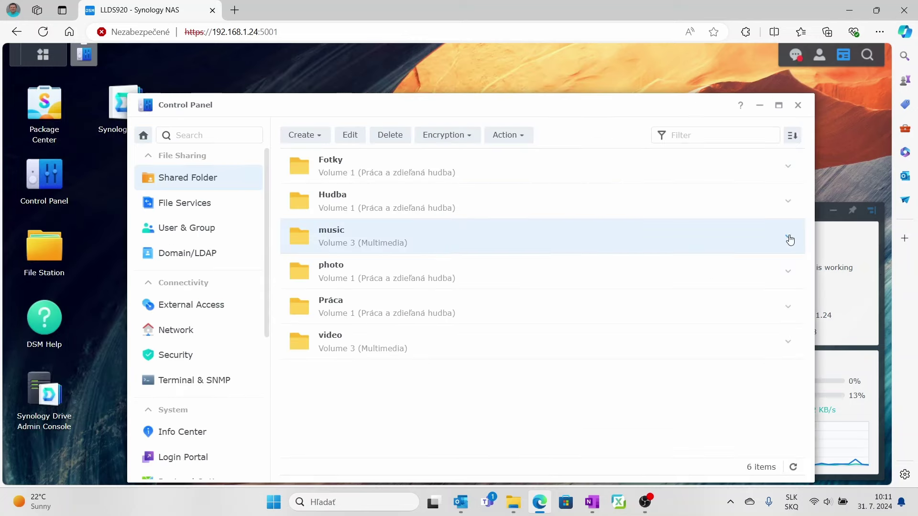
# - Check the details of the music shared folder on Volume 3 and delete the folder
pyautogui.click(788, 237)
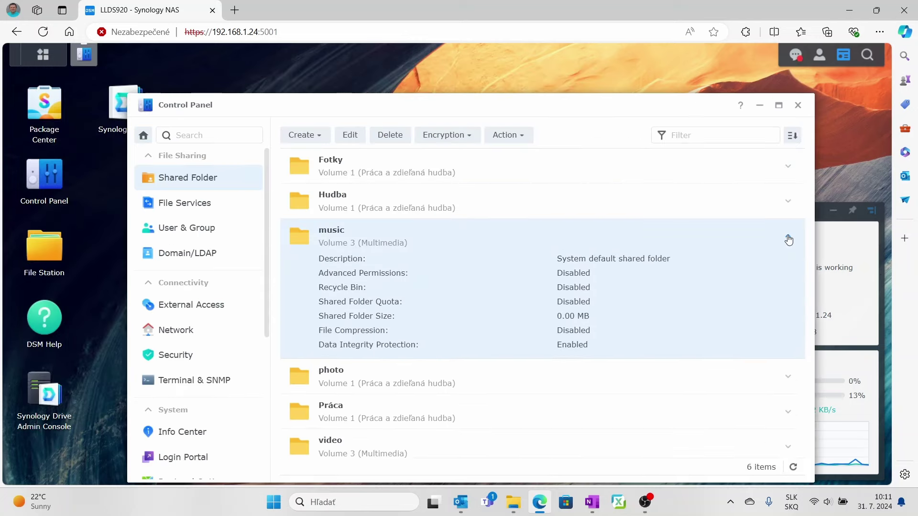
pyautogui.click(788, 238)
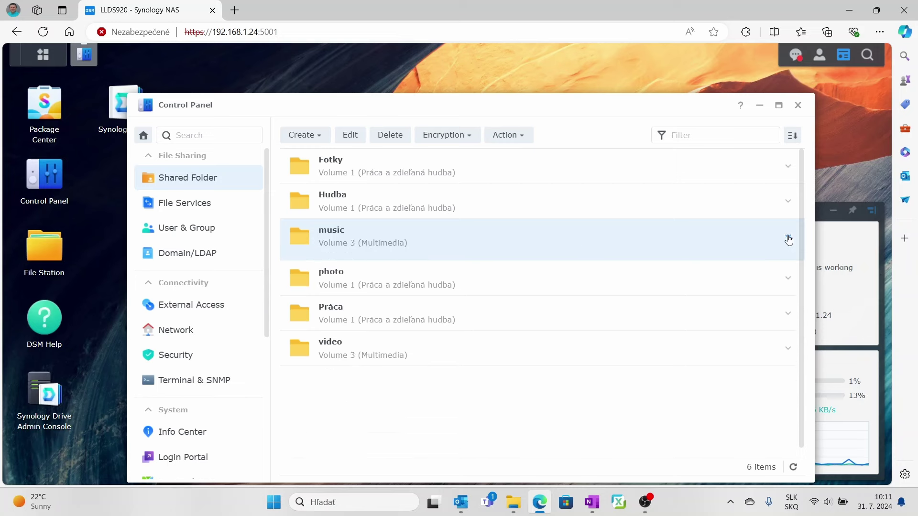
pyautogui.click(395, 134)
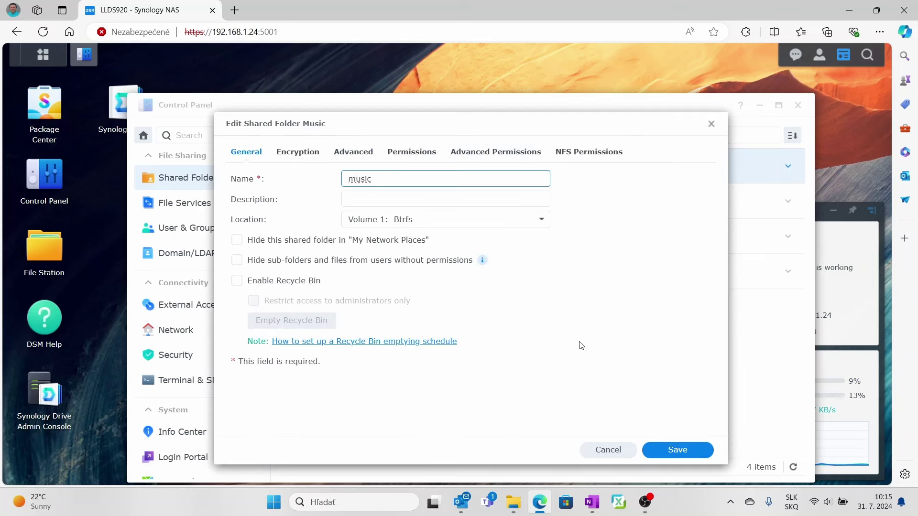
# - Save the shared folder on Volume 1 under the name music
pyautogui.click(673, 448)
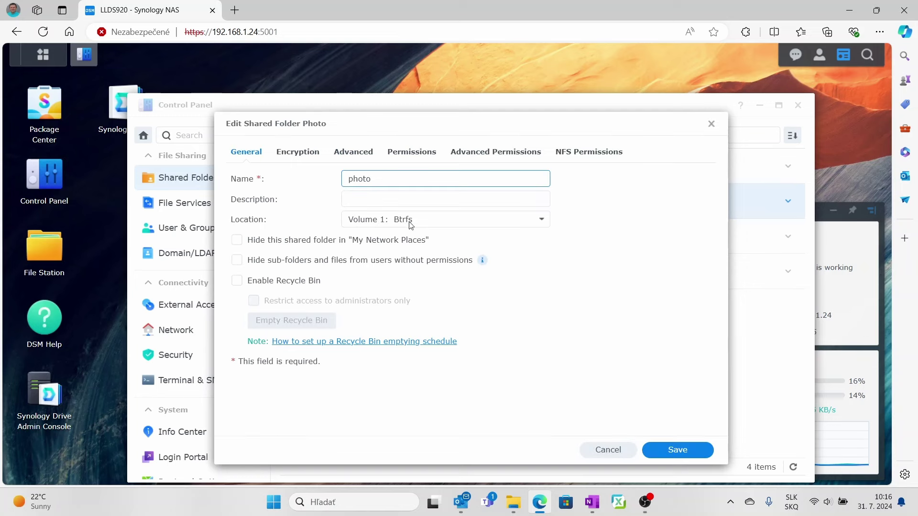
# - Save the settings of the photo shared folder on Volume 1 and the video shared folder on Volume 3
pyautogui.click(674, 451)
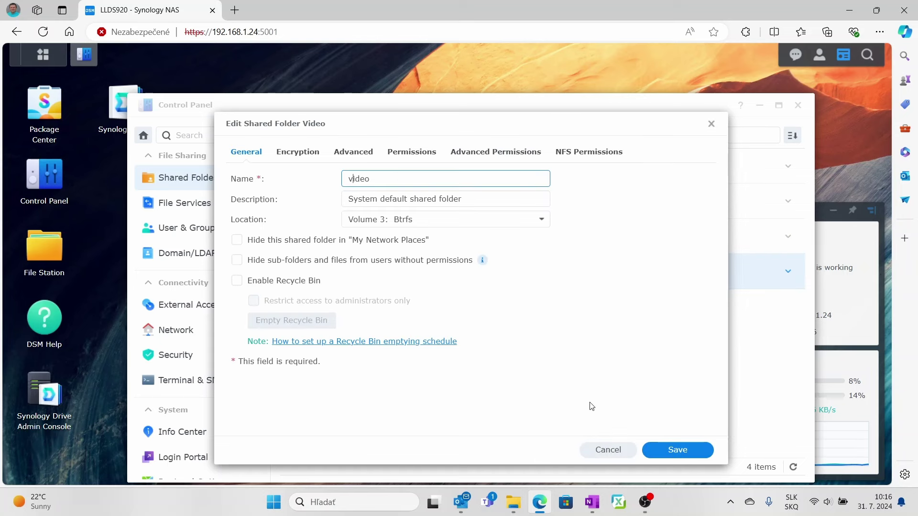
pyautogui.click(672, 451)
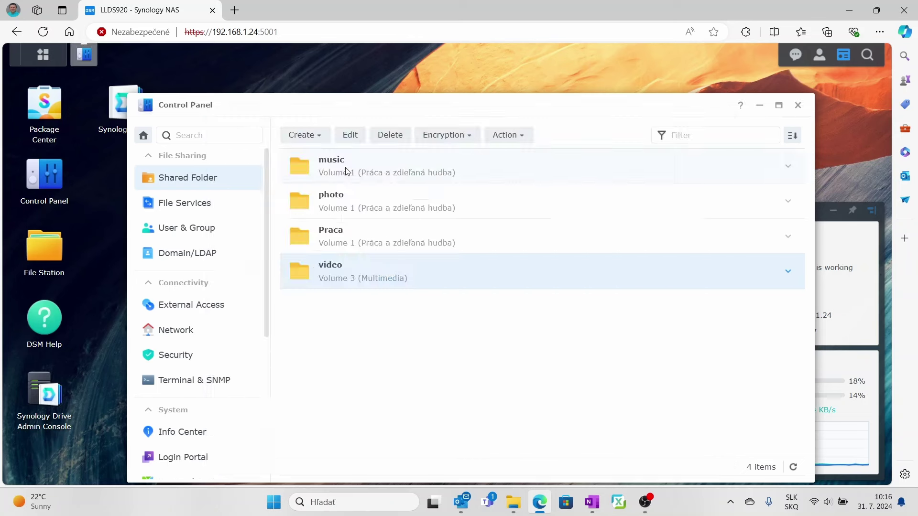
# - Expand the details of the music, photo and video shared folders to check their size and settings
pyautogui.click(788, 167)
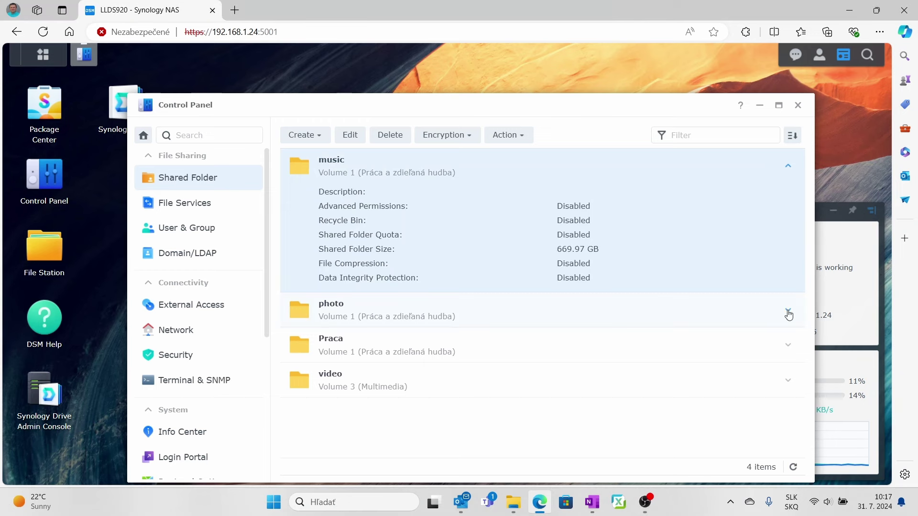
pyautogui.scroll(-1, 749, 327)
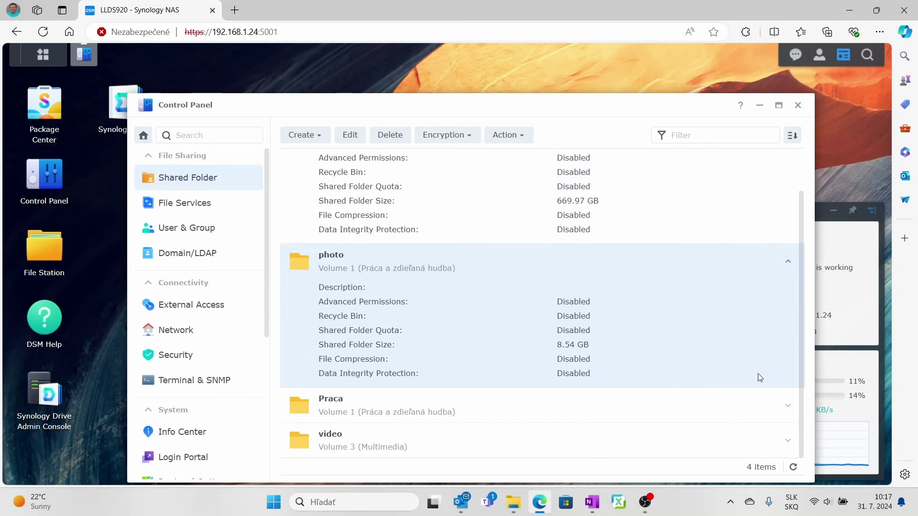
pyautogui.click(787, 442)
pyautogui.click(791, 445)
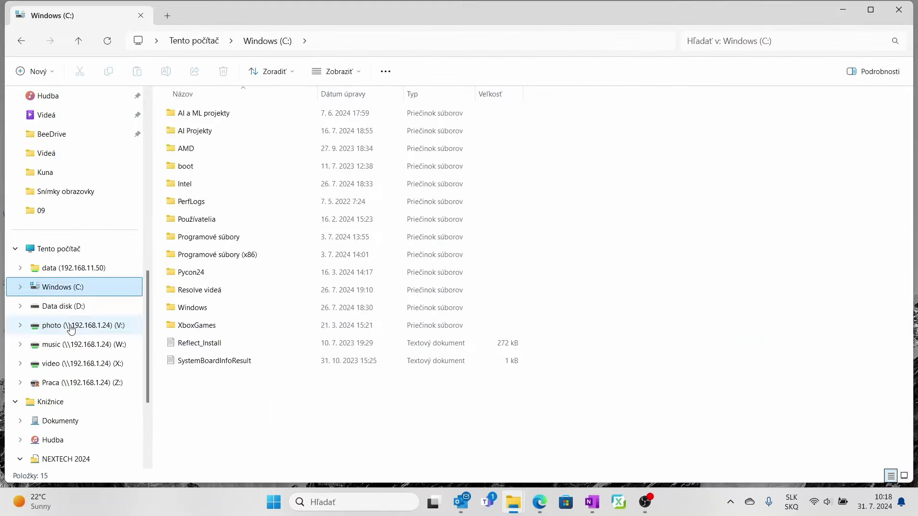
# - Switch to File Explorer and check the contents of the mapped network drives photo (V:), music (W:), video (X:) and Praca (Z:)
pyautogui.click(71, 325)
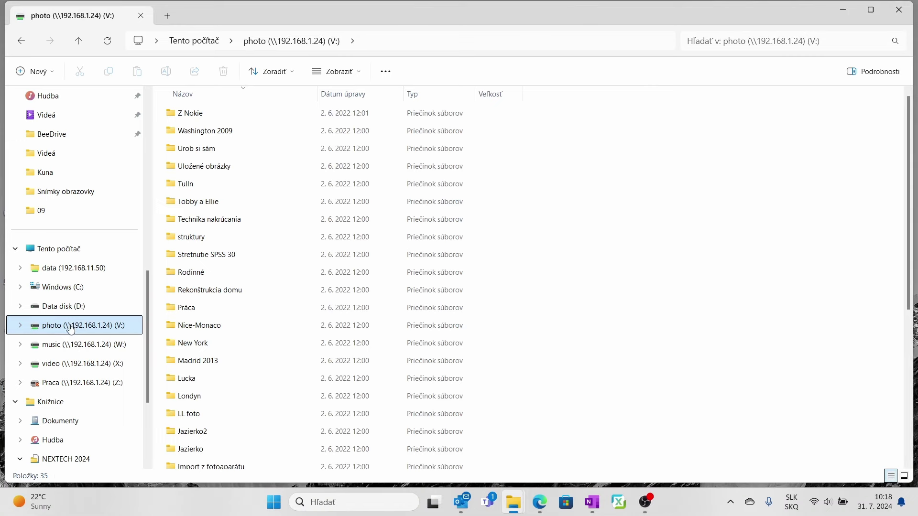
pyautogui.click(74, 346)
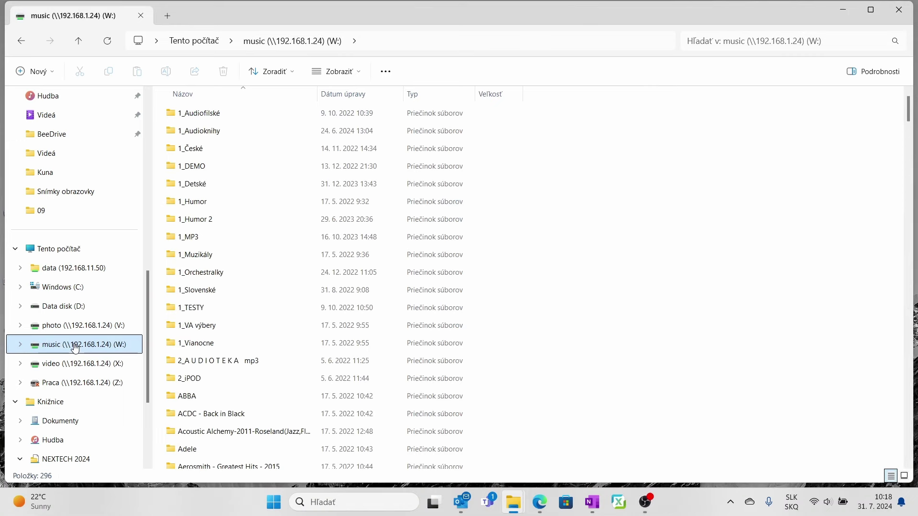
pyautogui.click(69, 365)
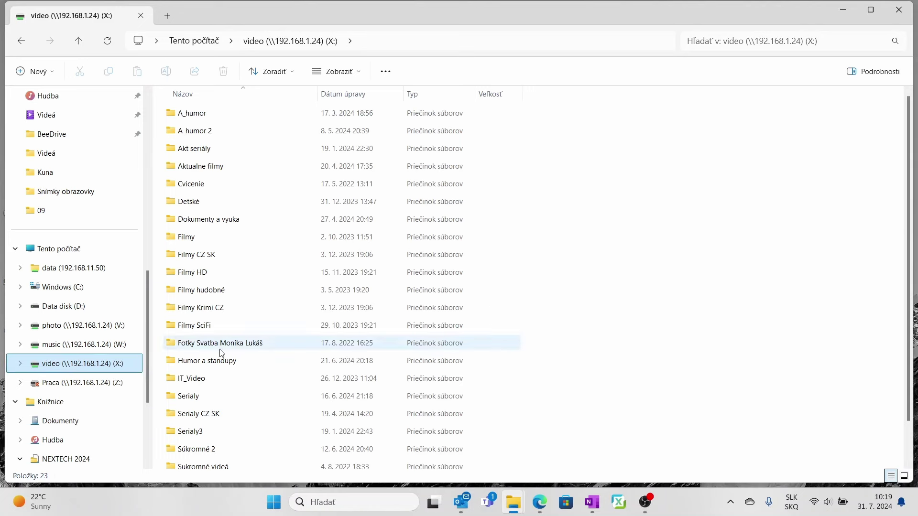
pyautogui.scroll(-2, 224, 348)
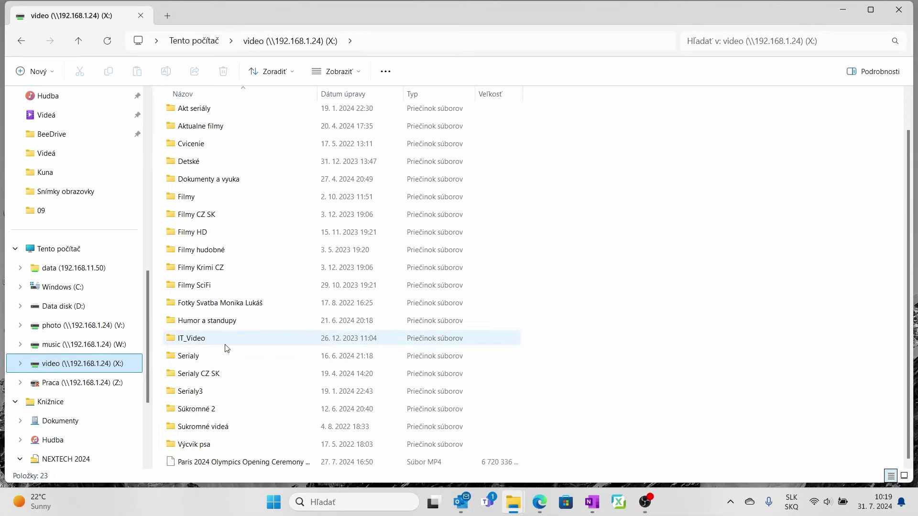
pyautogui.click(85, 386)
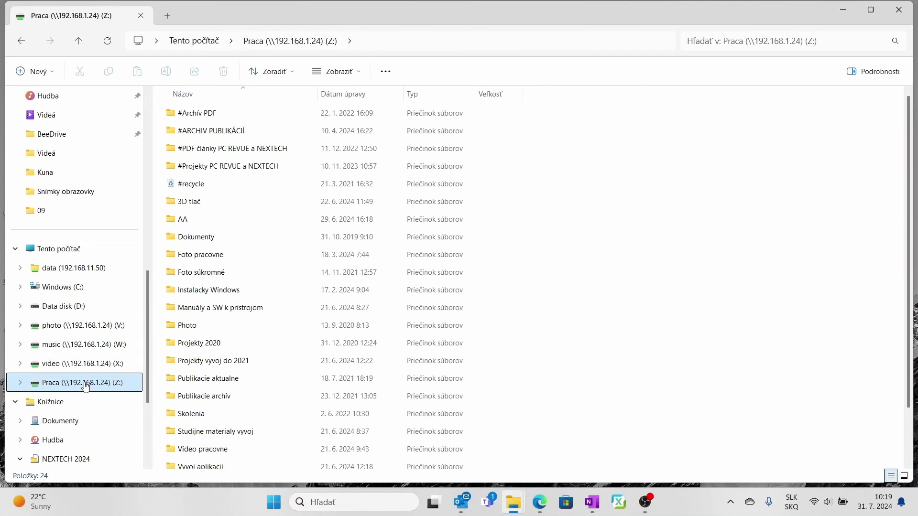
pyautogui.scroll(-1, 206, 375)
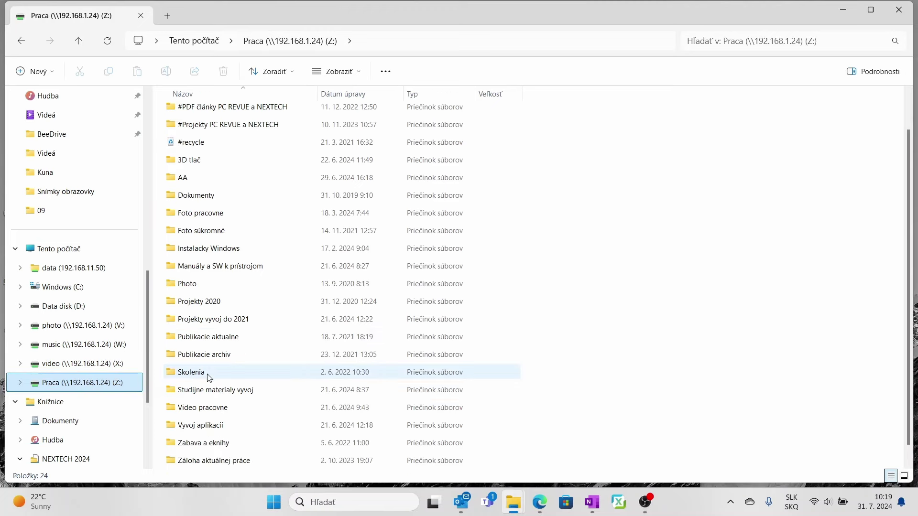